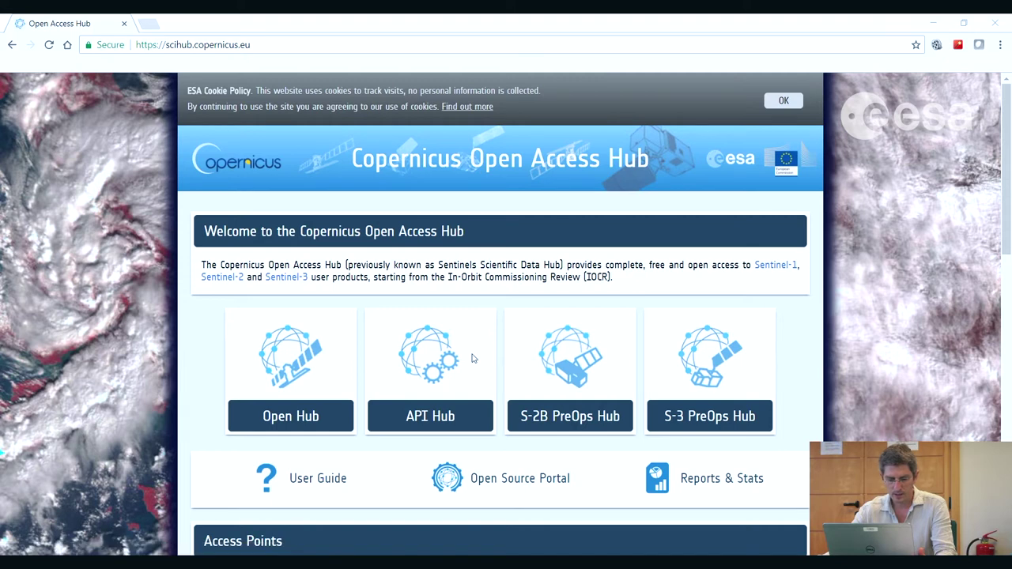
- Open the Open Hub search map from the welcome page in a new tab
{"action": "left_click", "coordinate": [292, 358]}
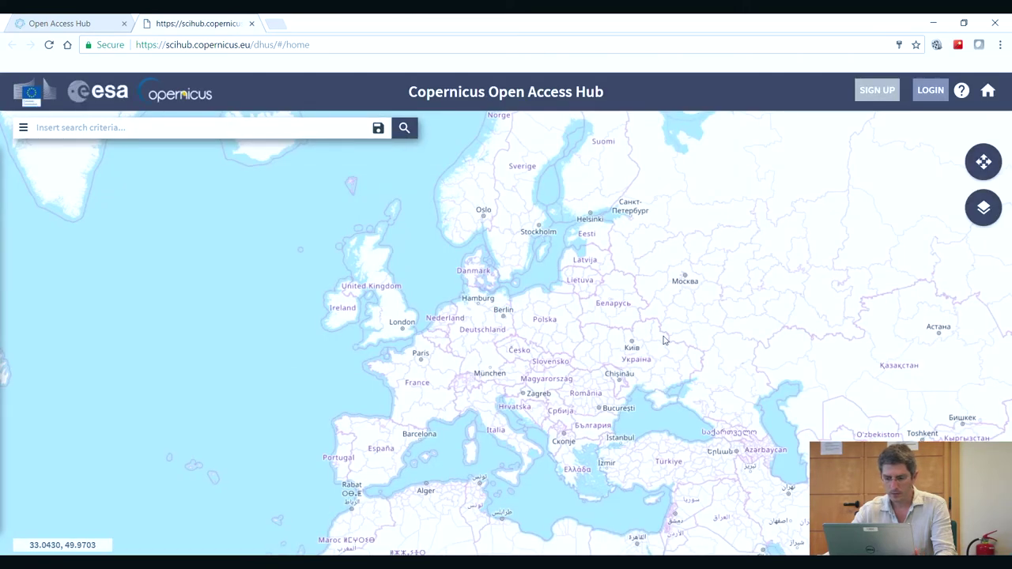
- Switch the base map to Satellite imagery, then back to Road
{"action": "left_click", "coordinate": [983, 207]}
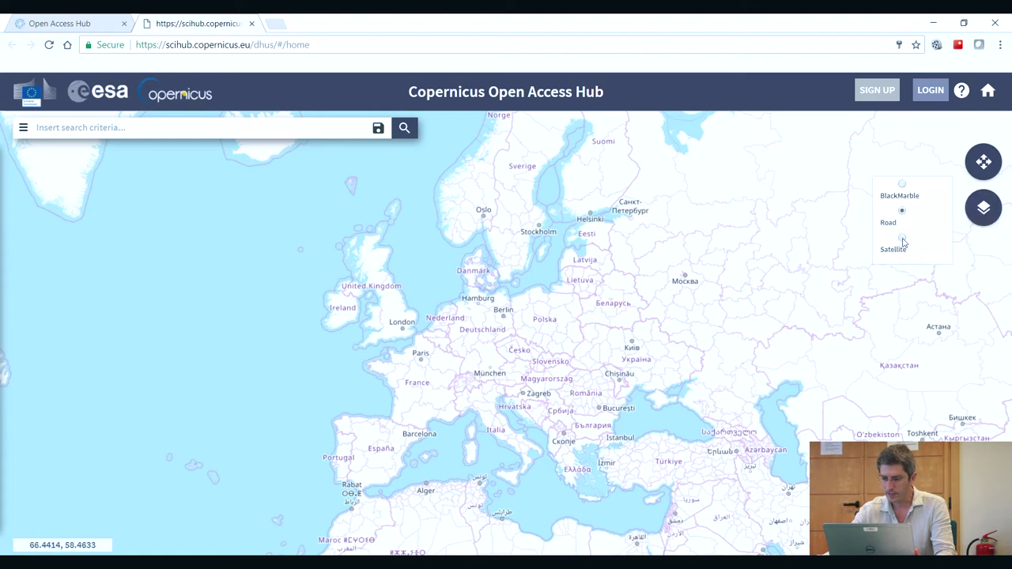
{"action": "left_click", "coordinate": [902, 238]}
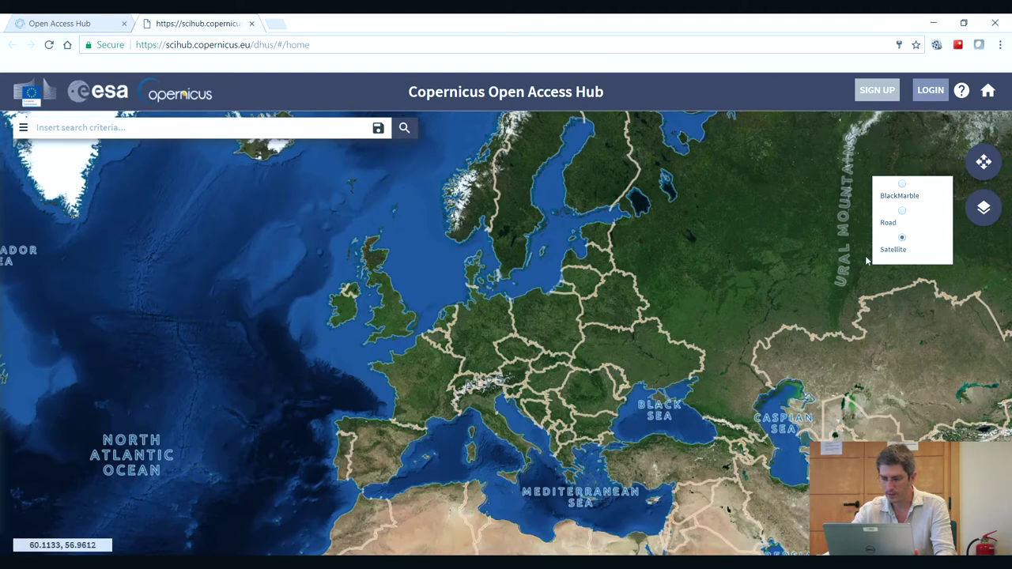
{"action": "left_click", "coordinate": [902, 212]}
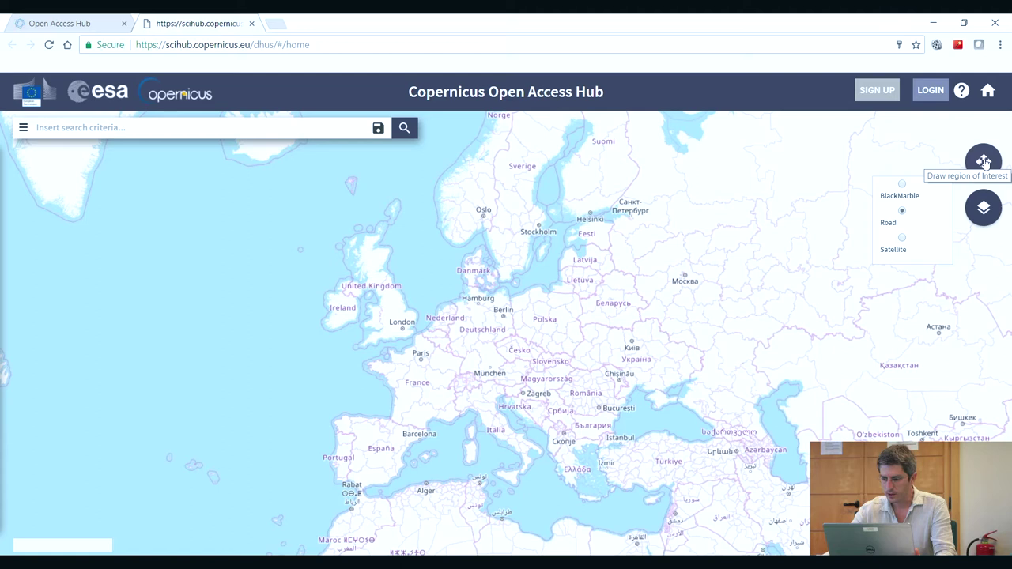
- Turn region-of-interest drawing on, off and on again, and zoom into Central Europe
{"action": "left_click", "coordinate": [984, 162]}
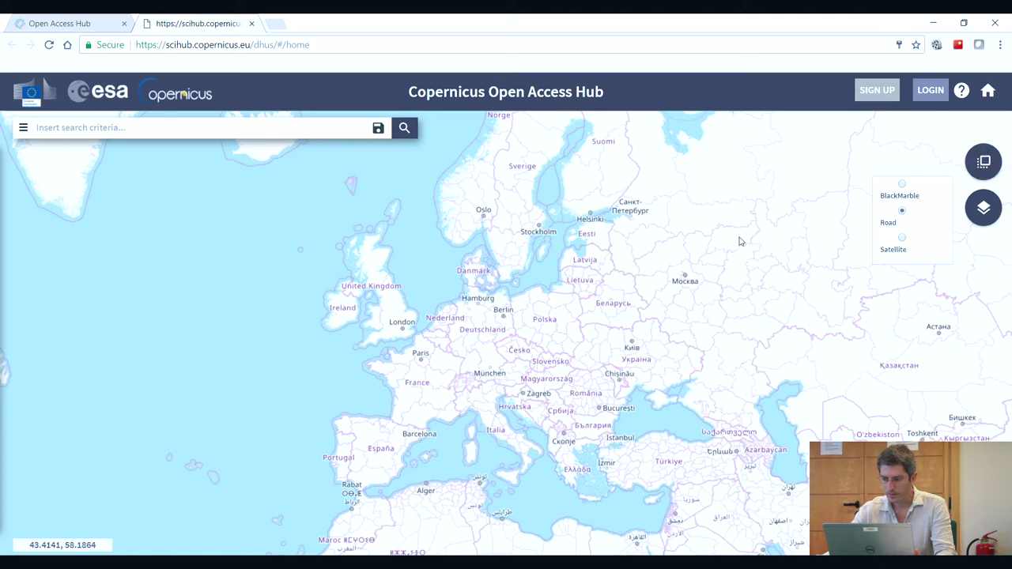
{"action": "left_click", "coordinate": [984, 163]}
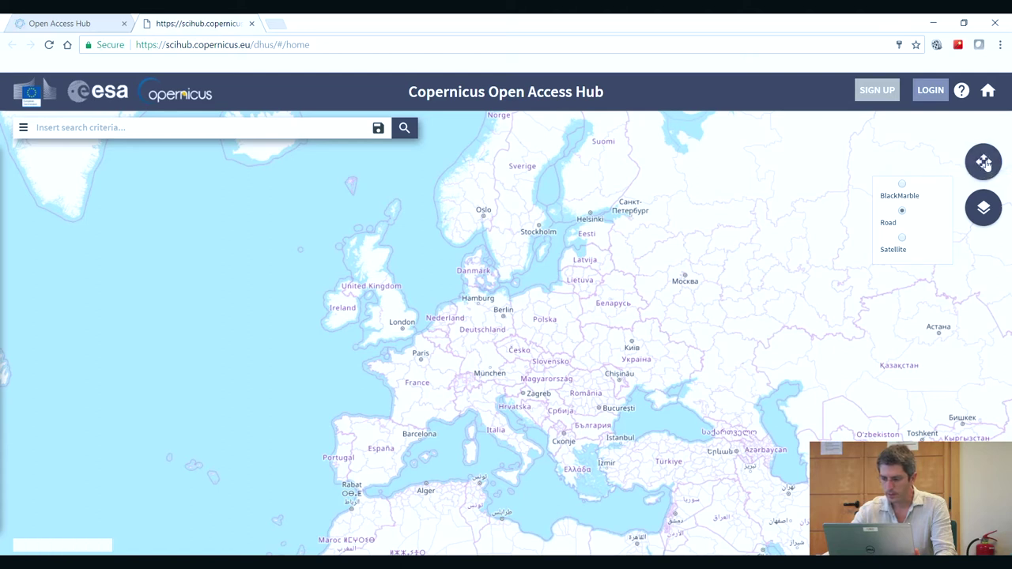
{"action": "left_click", "coordinate": [984, 162]}
{"action": "mouse_move", "coordinate": [500, 368]}
{"action": "left_mouse_down"}
{"action": "mouse_move", "coordinate": [588, 336]}
{"action": "mouse_move", "coordinate": [545, 341]}
{"action": "mouse_move", "coordinate": [558, 335]}
{"action": "left_mouse_up"}
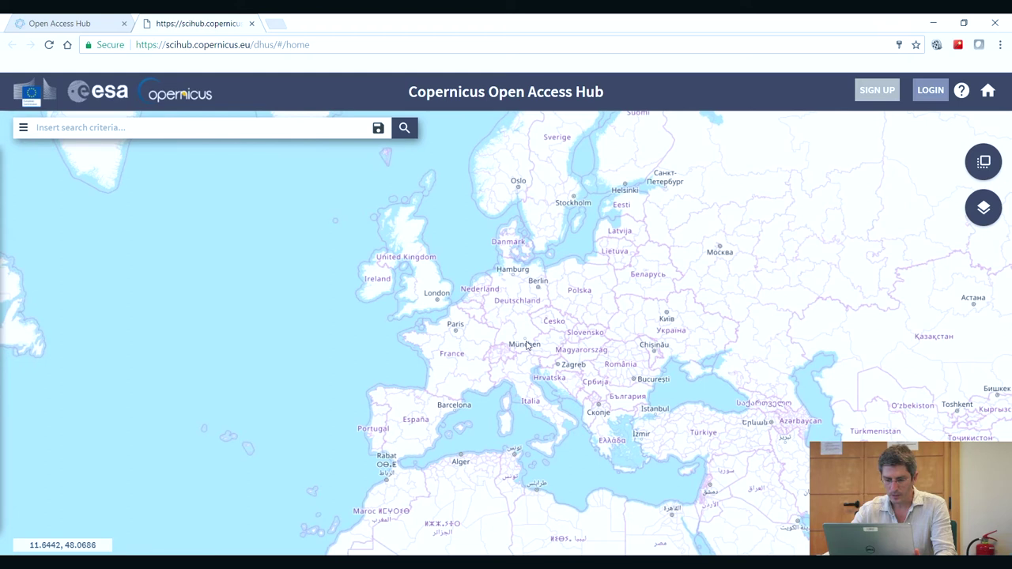
{"action": "scroll", "coordinate": [550, 324], "scroll_direction": "up", "scroll_amount": 2}
{"action": "scroll", "coordinate": [537, 363], "scroll_direction": "down", "scroll_amount": 1}
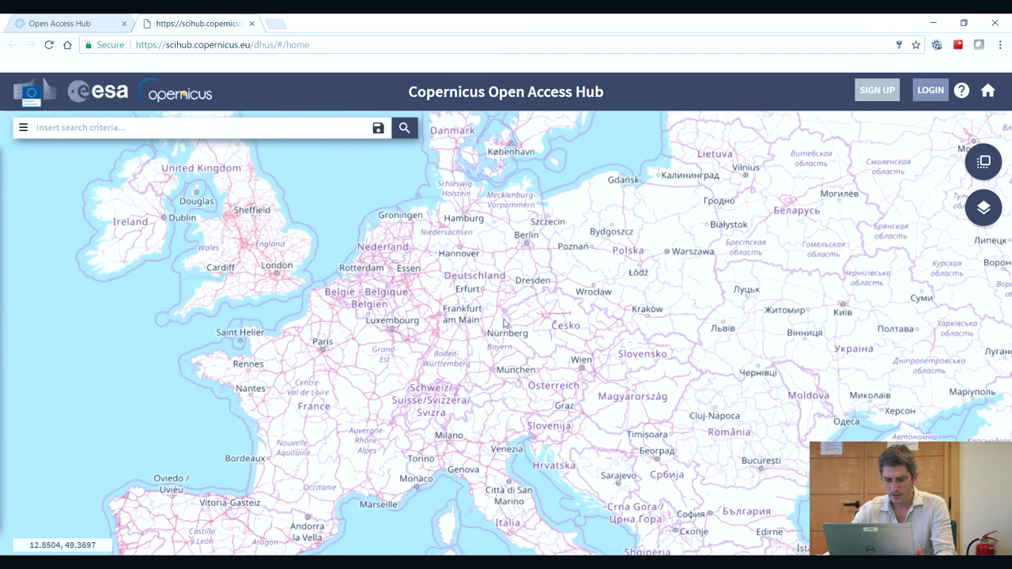
{"action": "scroll", "coordinate": [512, 330], "scroll_direction": "up", "scroll_amount": 1}
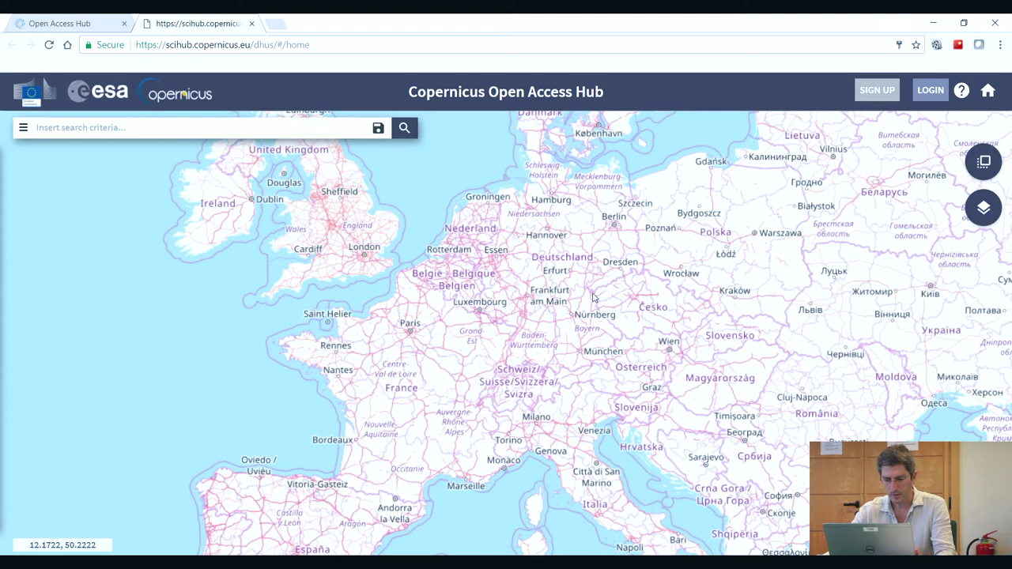
{"action": "scroll", "coordinate": [589, 312], "scroll_direction": "up", "scroll_amount": 2}
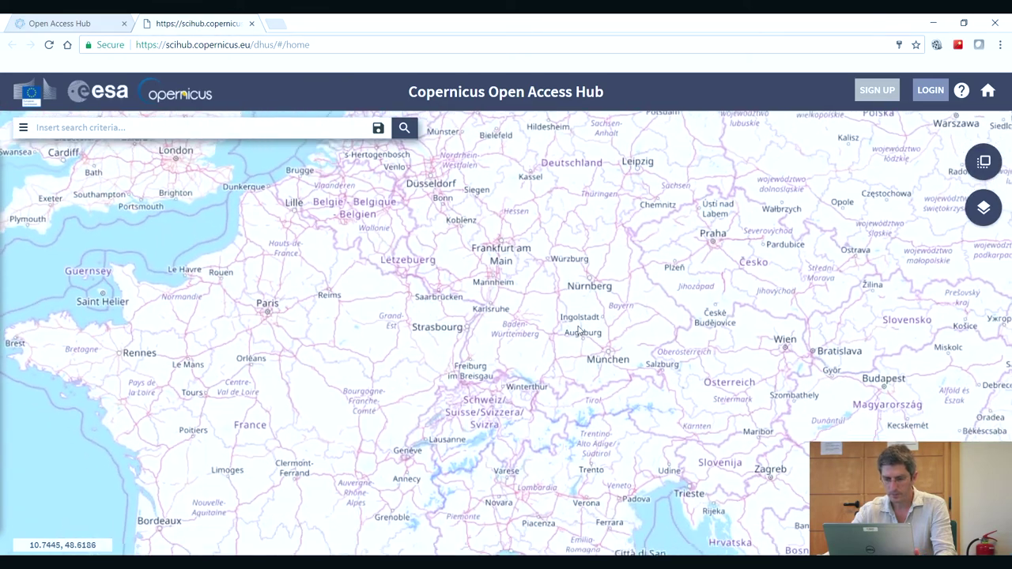
{"action": "scroll", "coordinate": [579, 330], "scroll_direction": "down", "scroll_amount": 2}
{"action": "scroll", "coordinate": [474, 316], "scroll_direction": "up", "scroll_amount": 1}
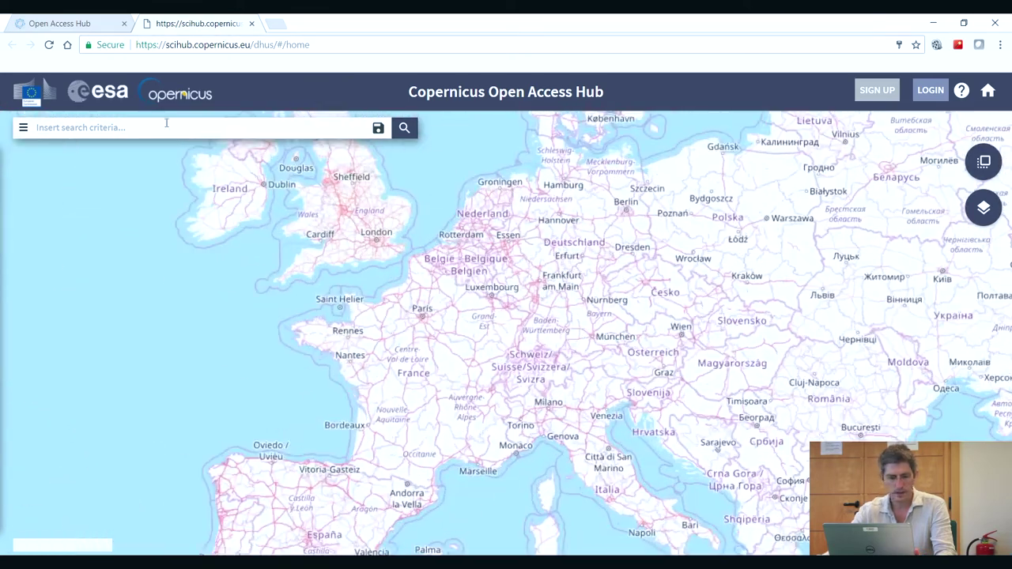
- Log in with the account username and password, then open the Advanced Search panel
{"action": "left_click", "coordinate": [878, 91]}
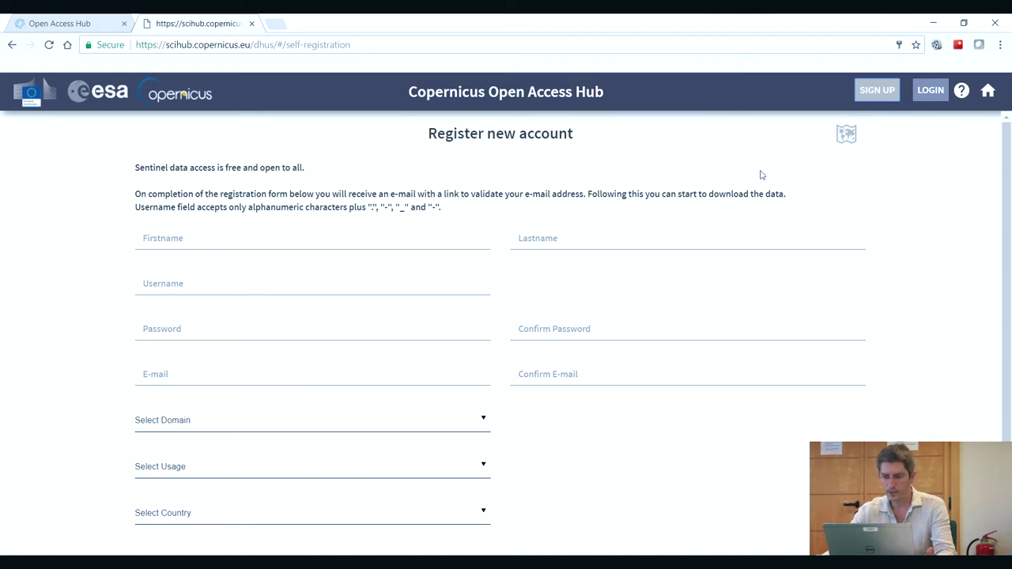
{"action": "left_click", "coordinate": [932, 90]}
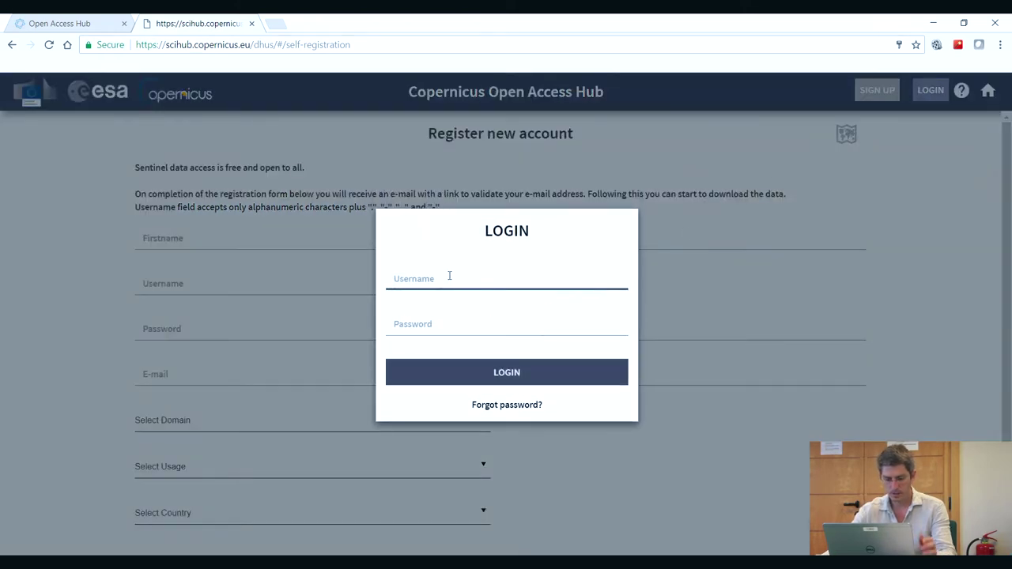
{"action": "type", "text": "training"}
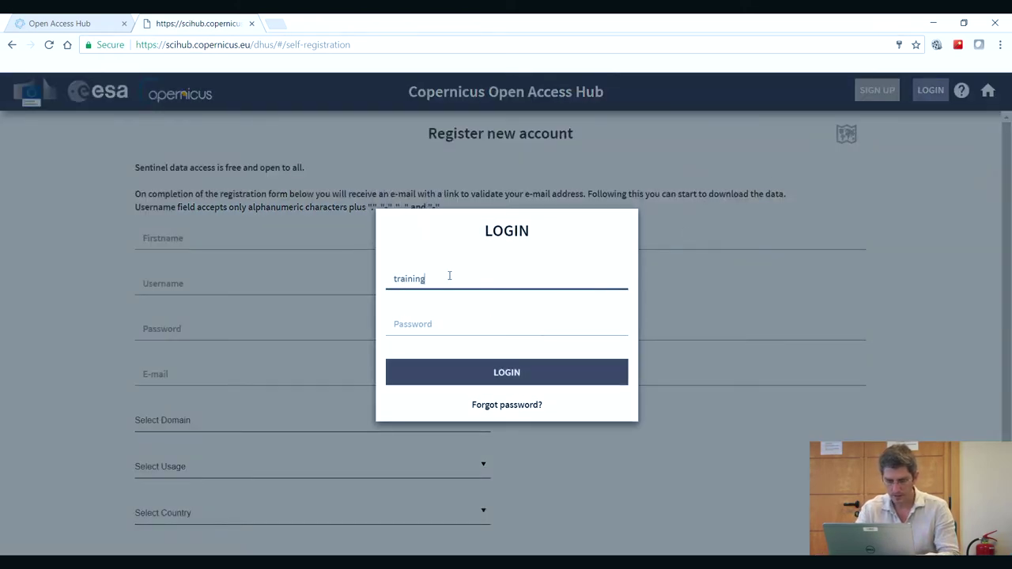
{"action": "left_click", "coordinate": [423, 322]}
{"action": "type", "text": "training"}
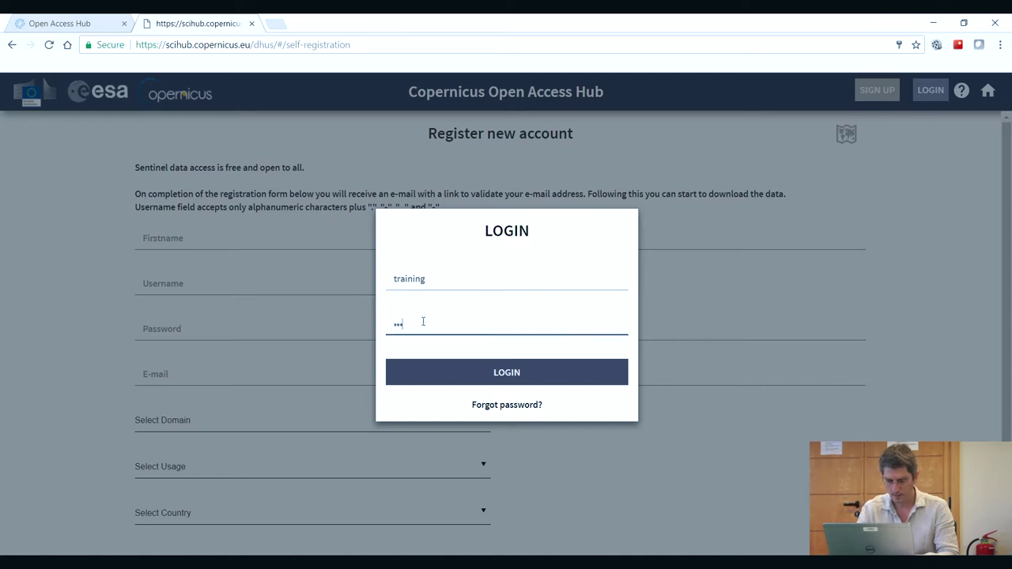
{"action": "left_click", "coordinate": [505, 376]}
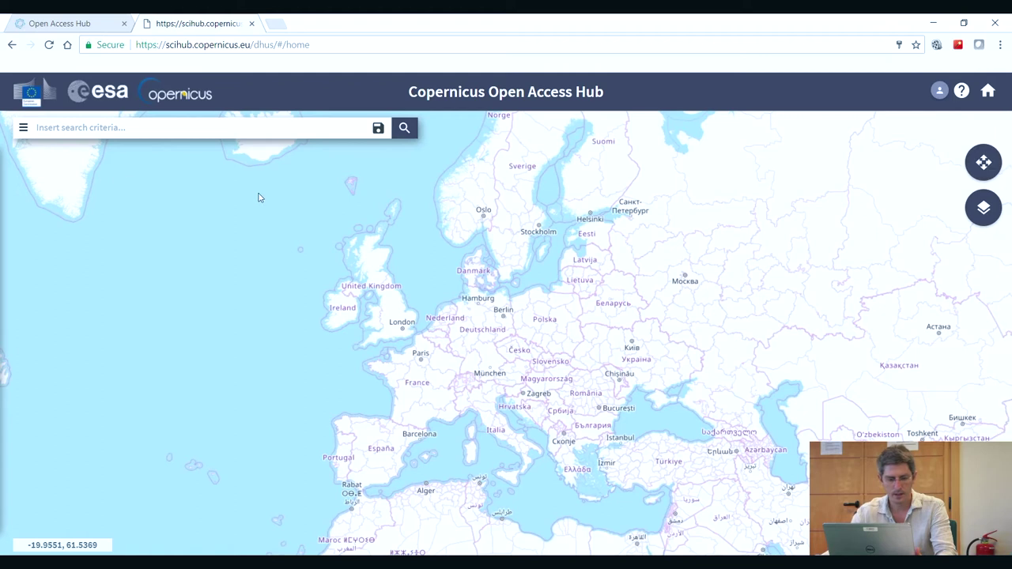
{"action": "left_click", "coordinate": [24, 129]}
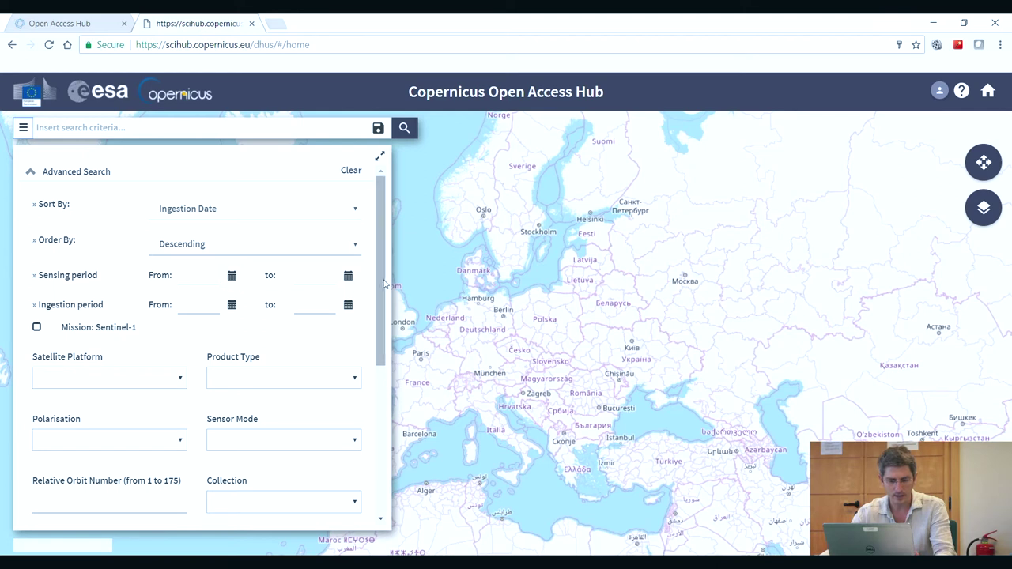
- Tick Sentinel-1 as mission, leave Satellite Platform unrestricted, and expand the Product Type list
{"action": "scroll", "coordinate": [379, 291], "scroll_direction": "down", "scroll_amount": 2}
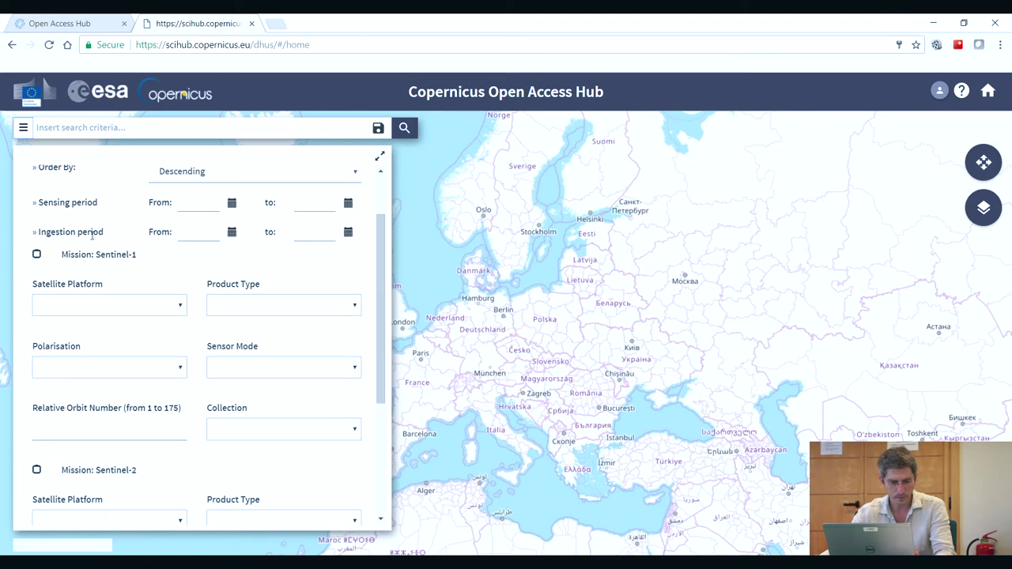
{"action": "left_click", "coordinate": [37, 256]}
{"action": "left_click", "coordinate": [180, 308]}
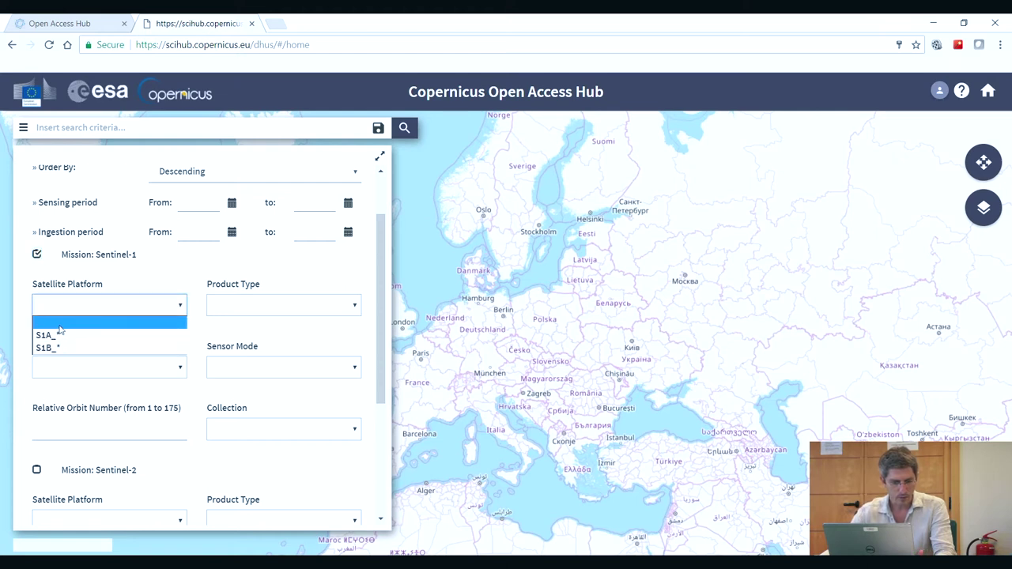
{"action": "left_click", "coordinate": [57, 328]}
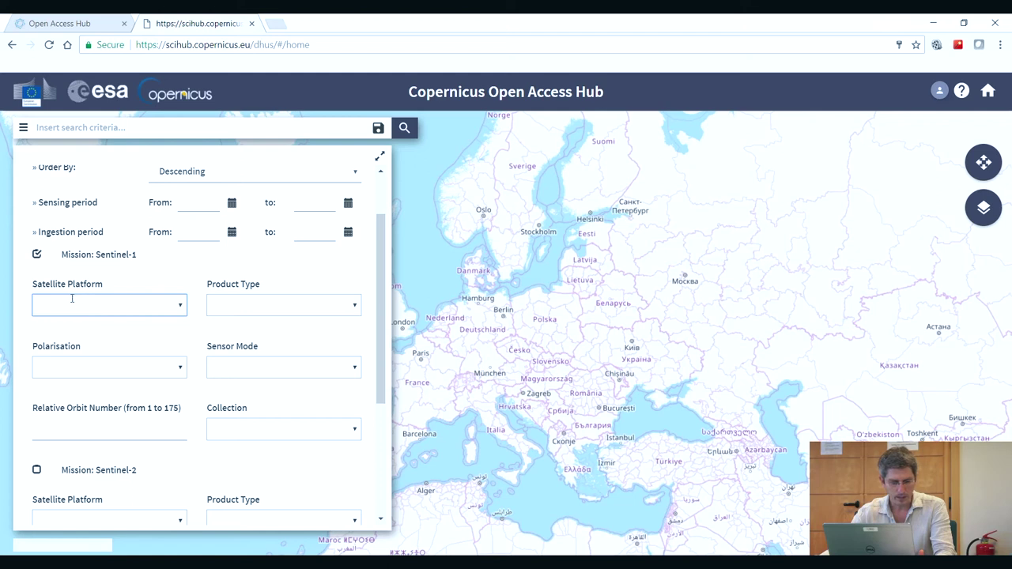
{"action": "left_click", "coordinate": [355, 308]}
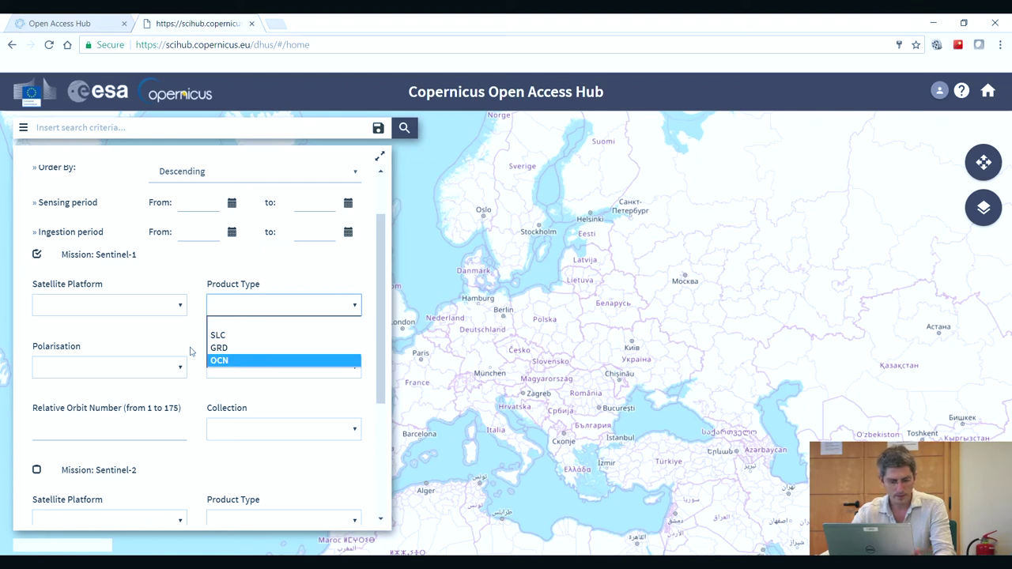
- Set Sentinel-1 Product Type to GRD and Sensor Mode to IW, leaving Polarisation blank
{"action": "left_click", "coordinate": [227, 350]}
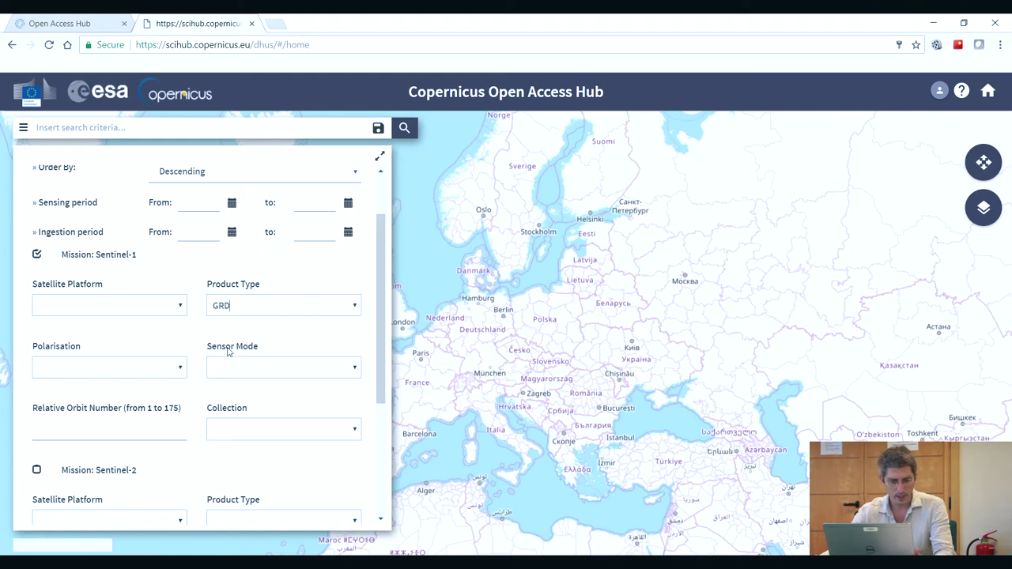
{"action": "left_click", "coordinate": [355, 369]}
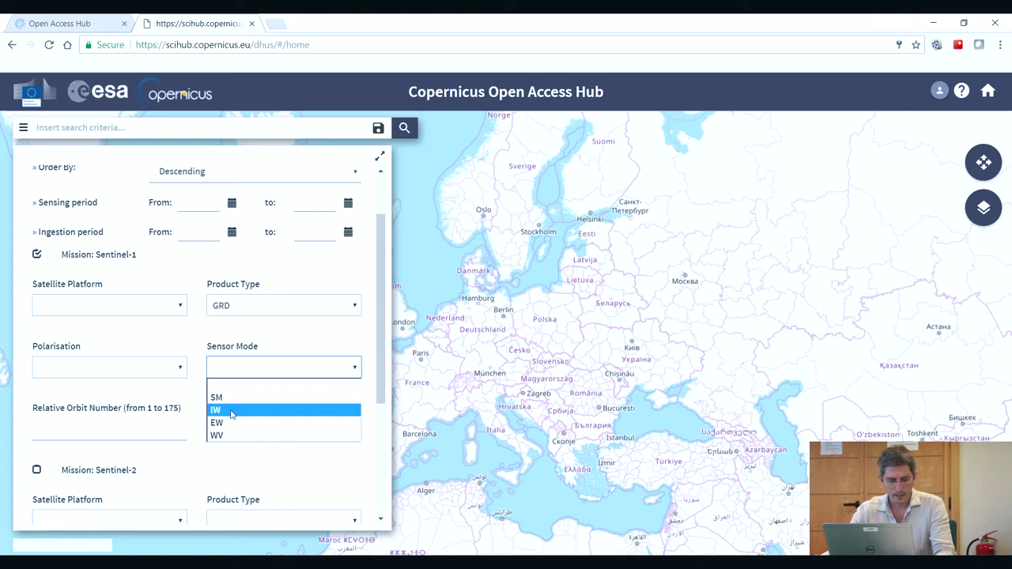
{"action": "left_click", "coordinate": [231, 410]}
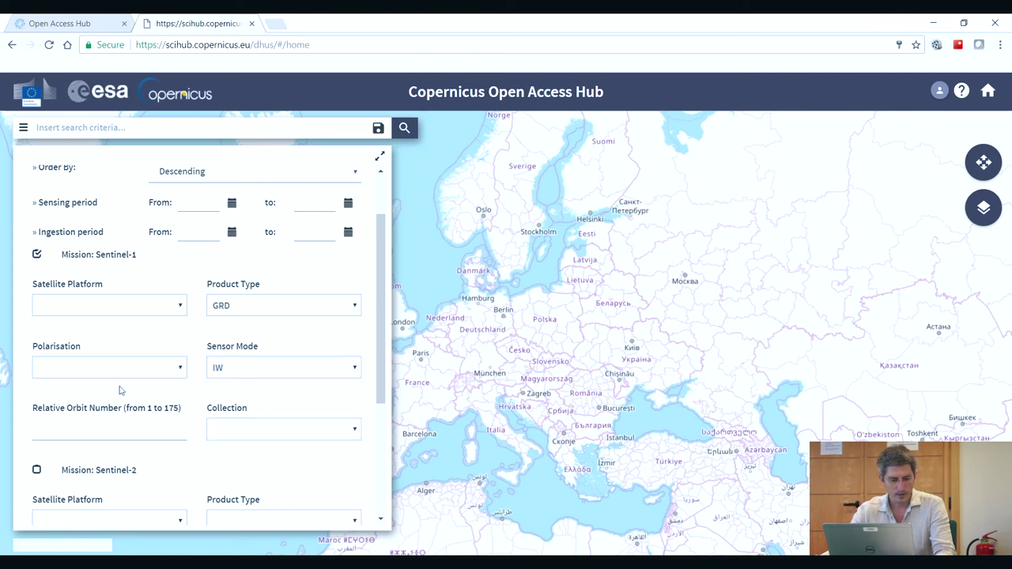
{"action": "left_click", "coordinate": [182, 372]}
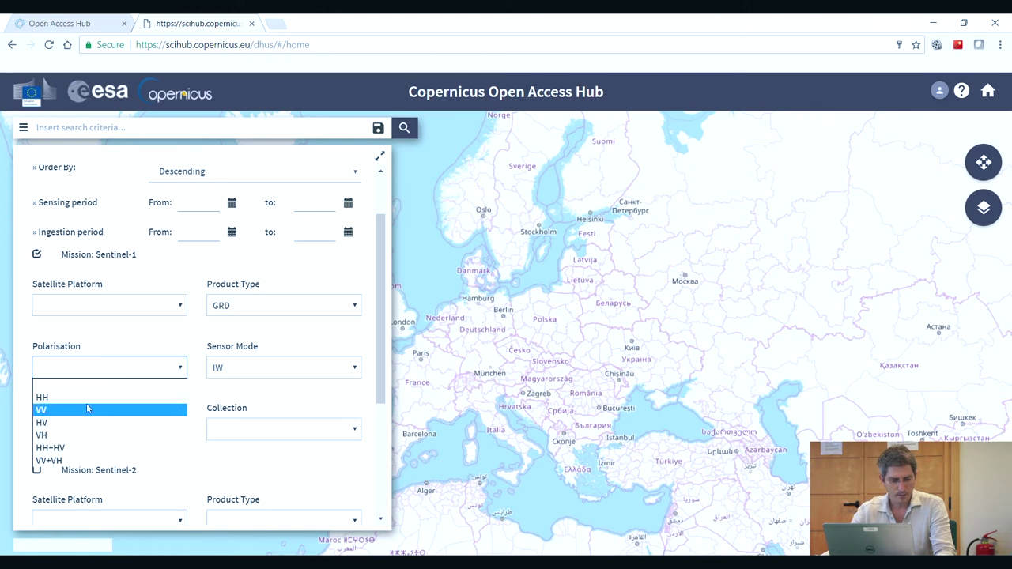
{"action": "left_click", "coordinate": [114, 341]}
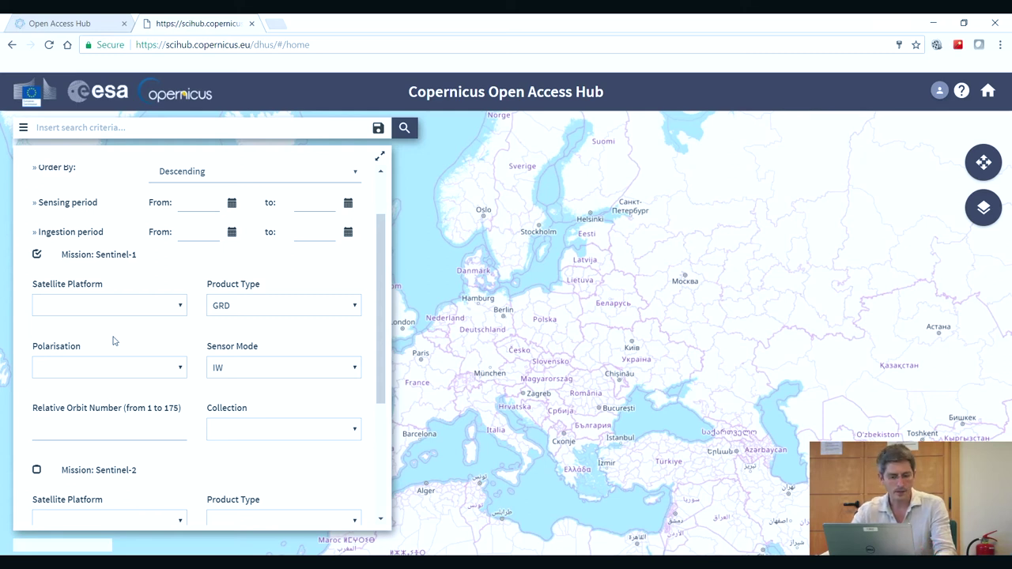
{"action": "left_click", "coordinate": [180, 370]}
{"action": "left_click", "coordinate": [157, 337]}
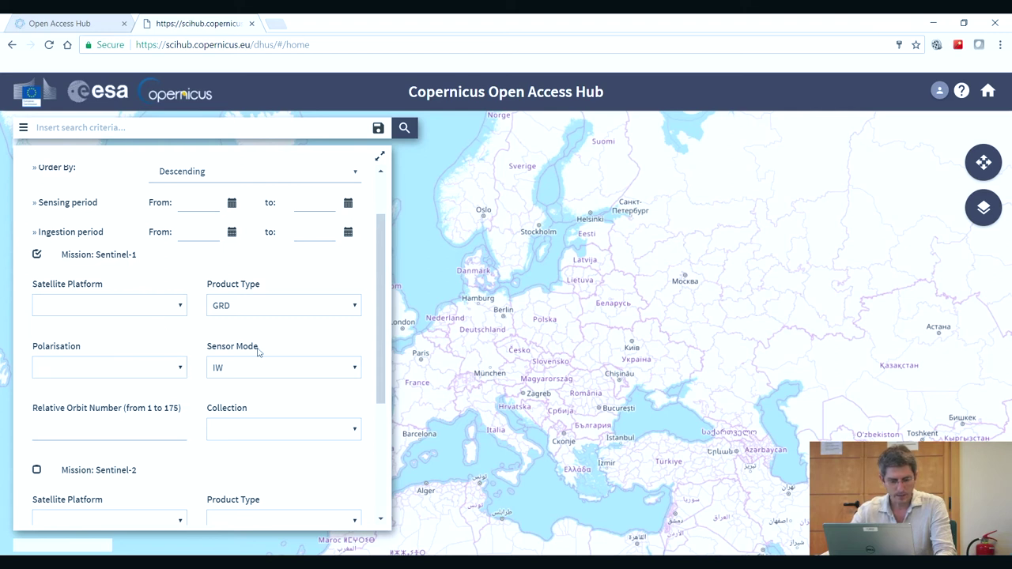
{"action": "left_click_drag", "start_coordinate": [383, 338], "coordinate": [246, 338]}
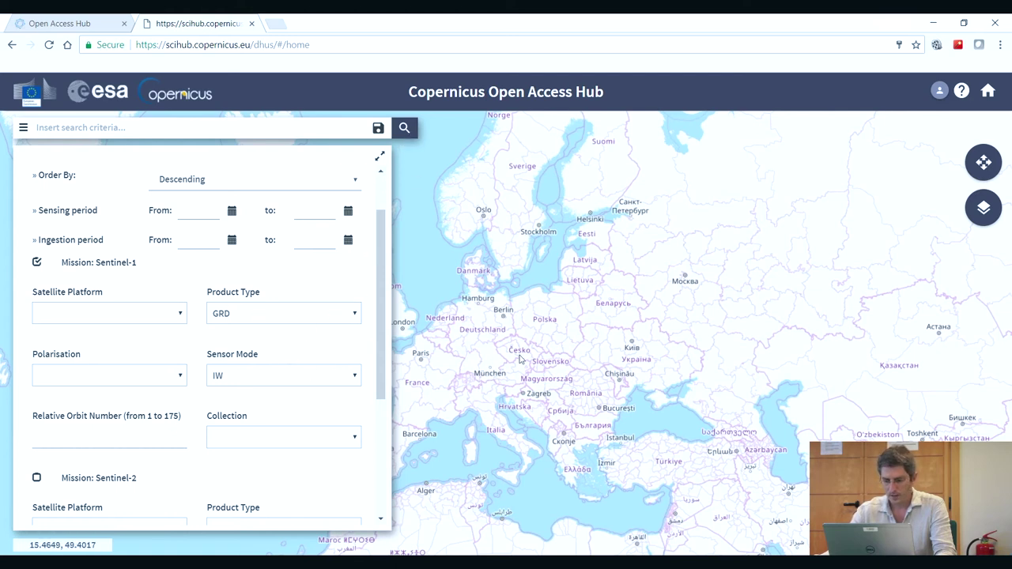
- Draw a region of interest over central Europe, then return to map navigation
{"action": "left_click", "coordinate": [984, 164]}
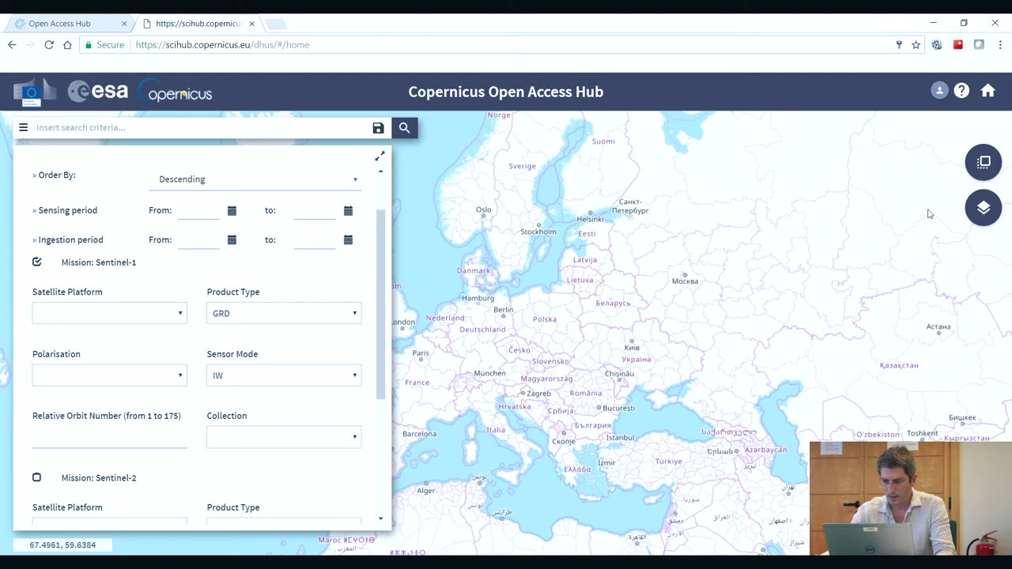
{"action": "left_click", "coordinate": [984, 164]}
{"action": "left_click_drag", "start_coordinate": [479, 373], "coordinate": [534, 341]}
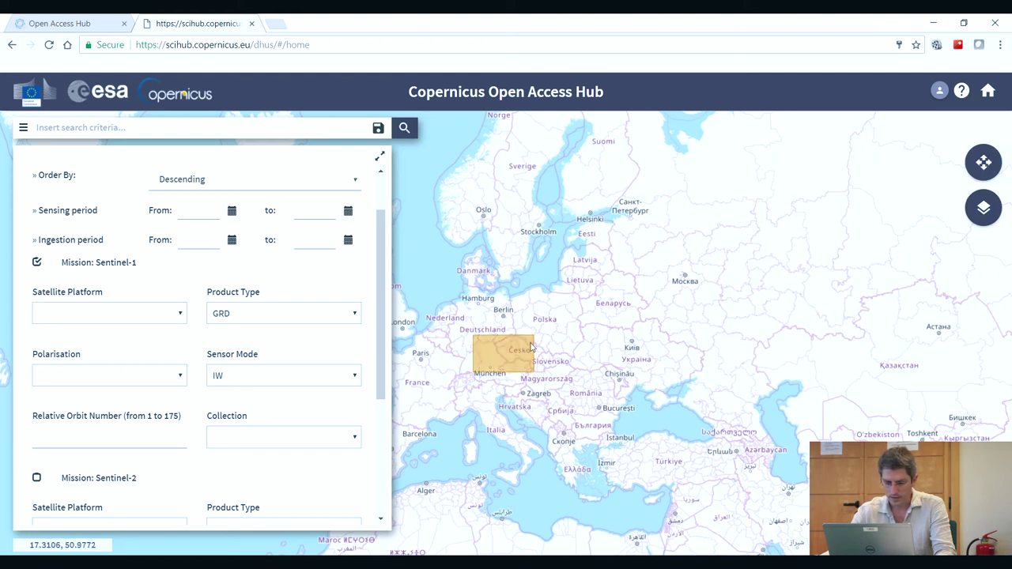
{"action": "left_click", "coordinate": [986, 164]}
- Zoom in on Lake Geneva and draw a small rectangle over Genève
{"action": "scroll", "coordinate": [580, 325], "scroll_direction": "up", "scroll_amount": 2}
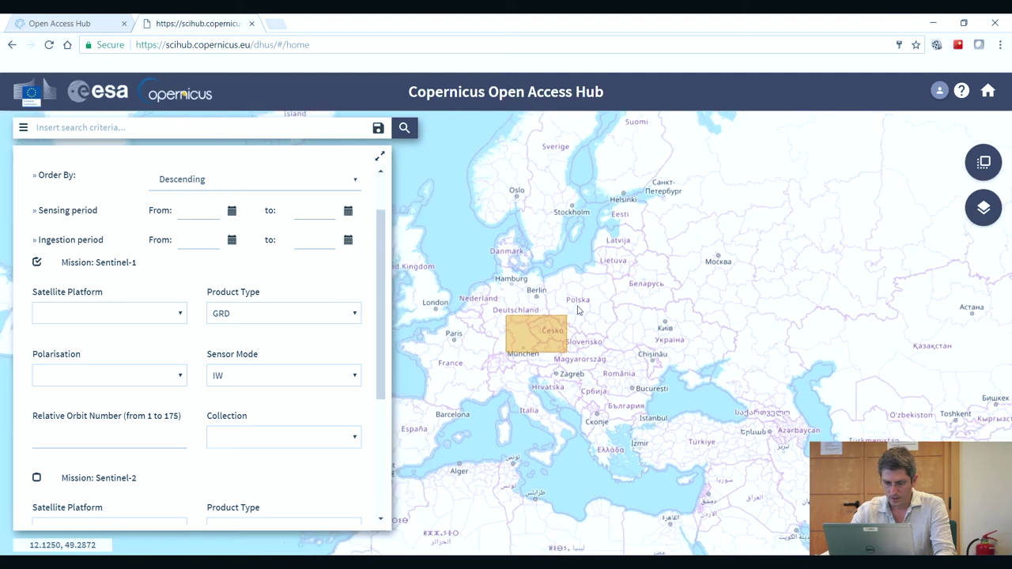
{"action": "left_click_drag", "start_coordinate": [551, 336], "coordinate": [713, 277]}
{"action": "scroll", "coordinate": [656, 387], "scroll_direction": "up", "scroll_amount": 2}
{"action": "left_click_drag", "start_coordinate": [656, 387], "coordinate": [659, 353]}
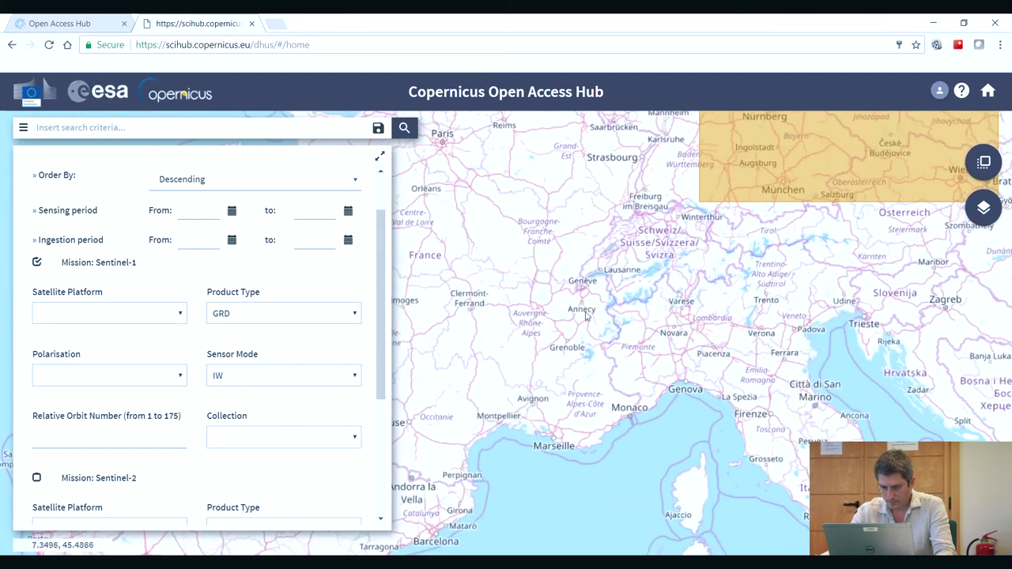
{"action": "scroll", "coordinate": [586, 315], "scroll_direction": "up", "scroll_amount": 2}
{"action": "scroll", "coordinate": [585, 315], "scroll_direction": "up", "scroll_amount": 2}
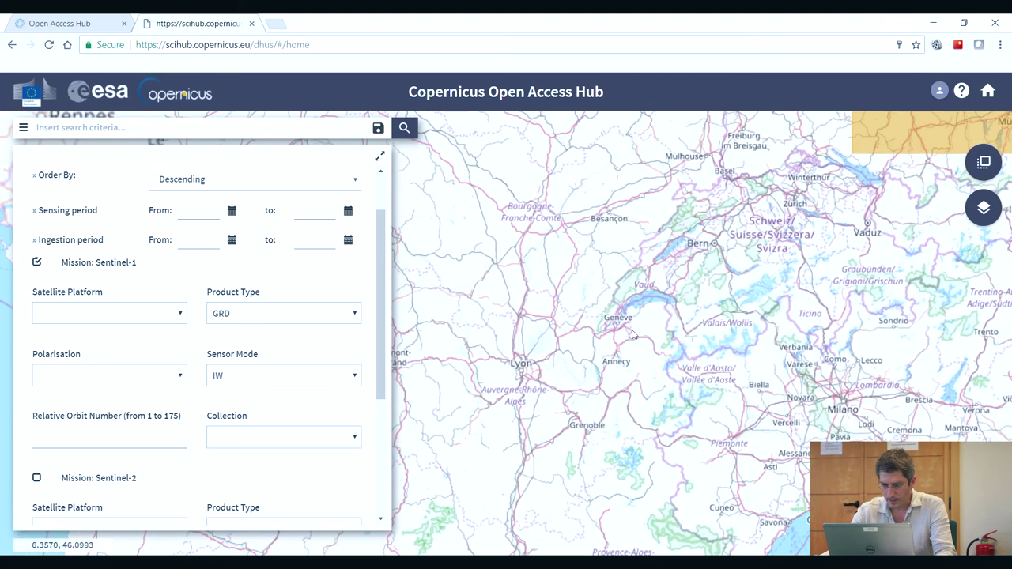
{"action": "left_click_drag", "start_coordinate": [661, 292], "coordinate": [684, 303]}
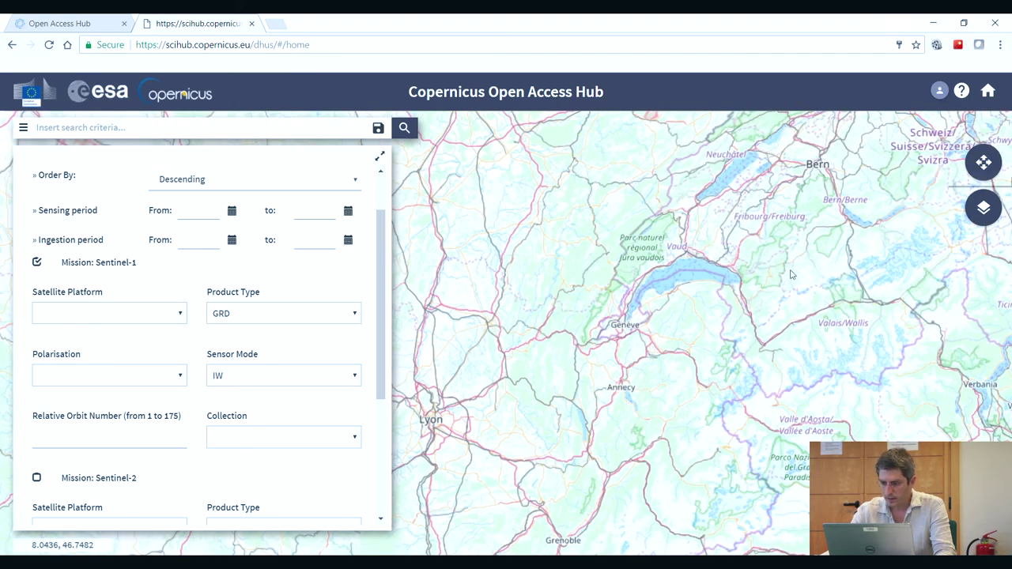
{"action": "left_click_drag", "start_coordinate": [607, 317], "coordinate": [634, 338]}
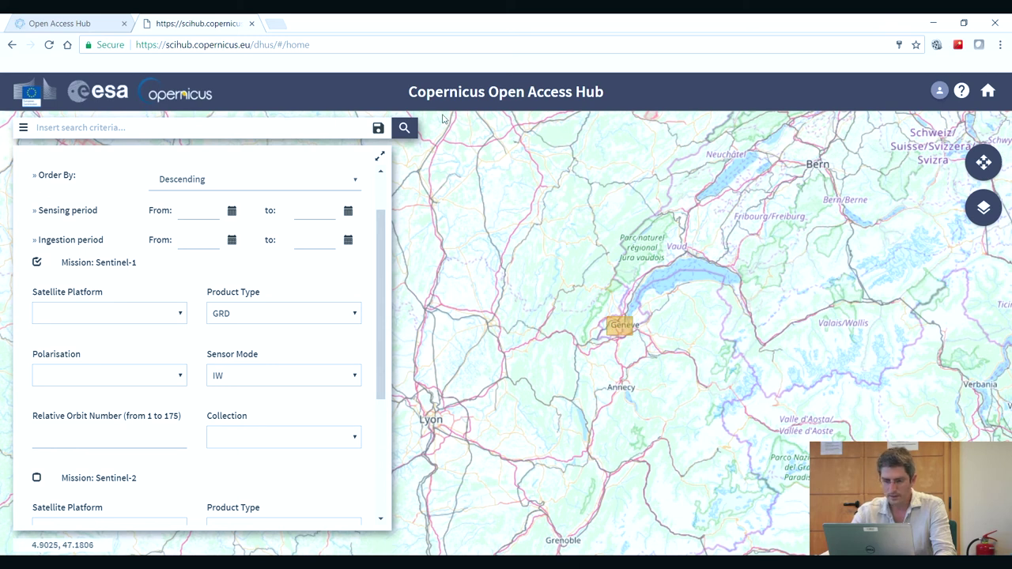
- Run the search, listing 446 Sentinel-1 GRD IW products with footprints over Geneva
{"action": "left_click", "coordinate": [404, 129]}
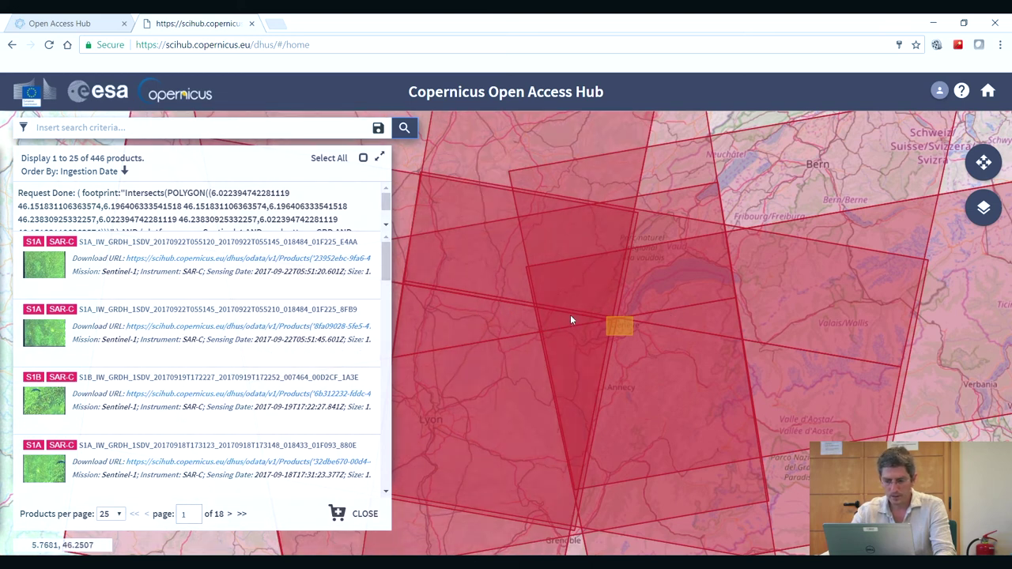
{"action": "scroll", "coordinate": [570, 315], "scroll_direction": "down", "scroll_amount": 1}
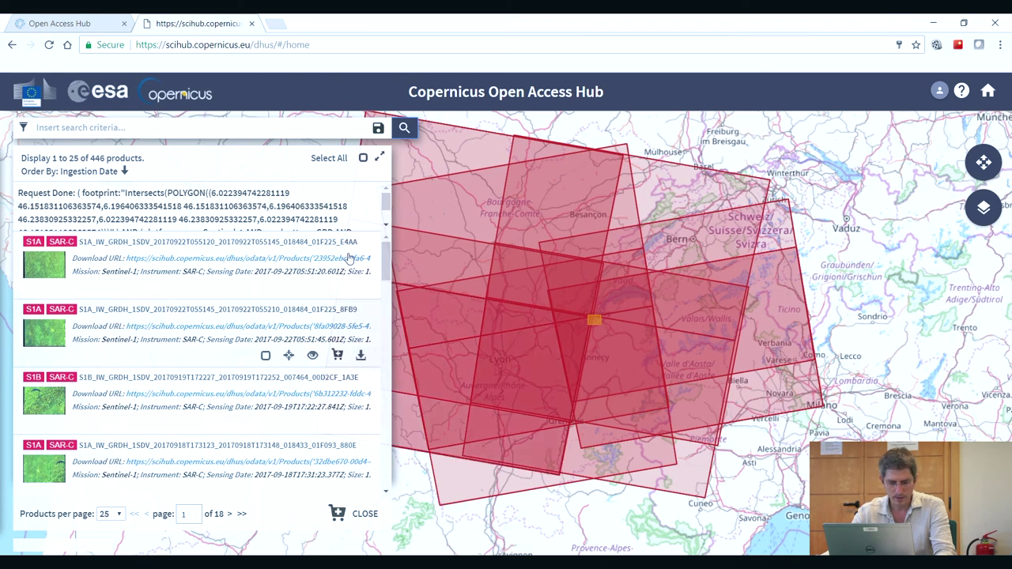
- Show page 2 of 18 in the results, products 26 to 50 of 446
{"action": "left_click_drag", "start_coordinate": [388, 261], "coordinate": [389, 342]}
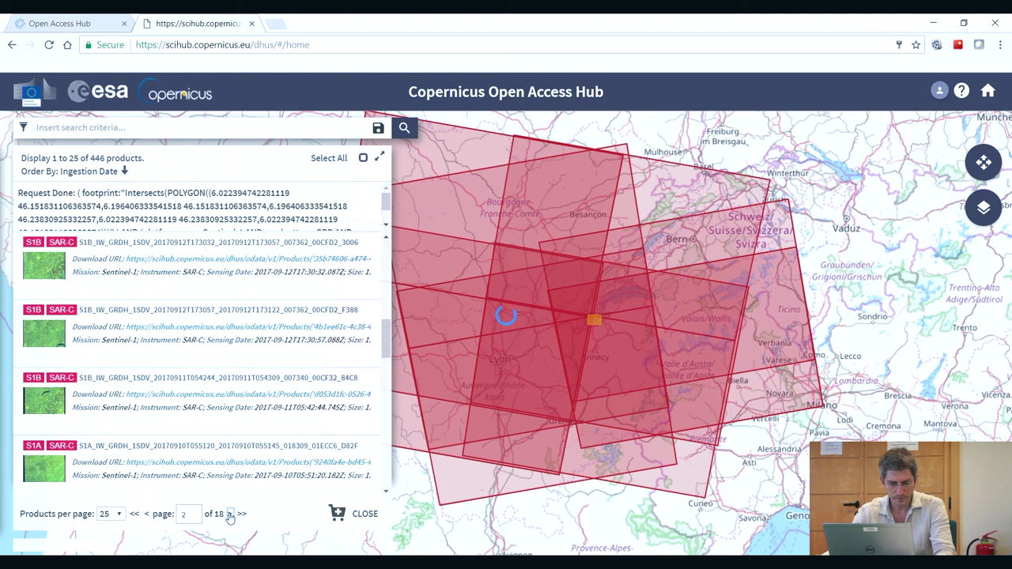
{"action": "mouse_move", "coordinate": [241, 400]}
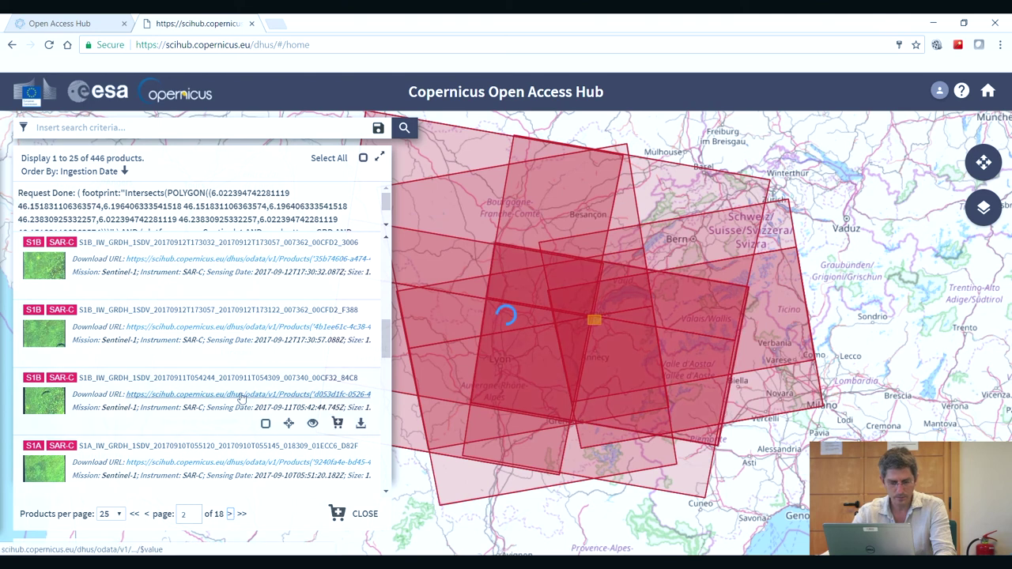
{"action": "left_click_drag", "start_coordinate": [388, 259], "coordinate": [387, 272]}
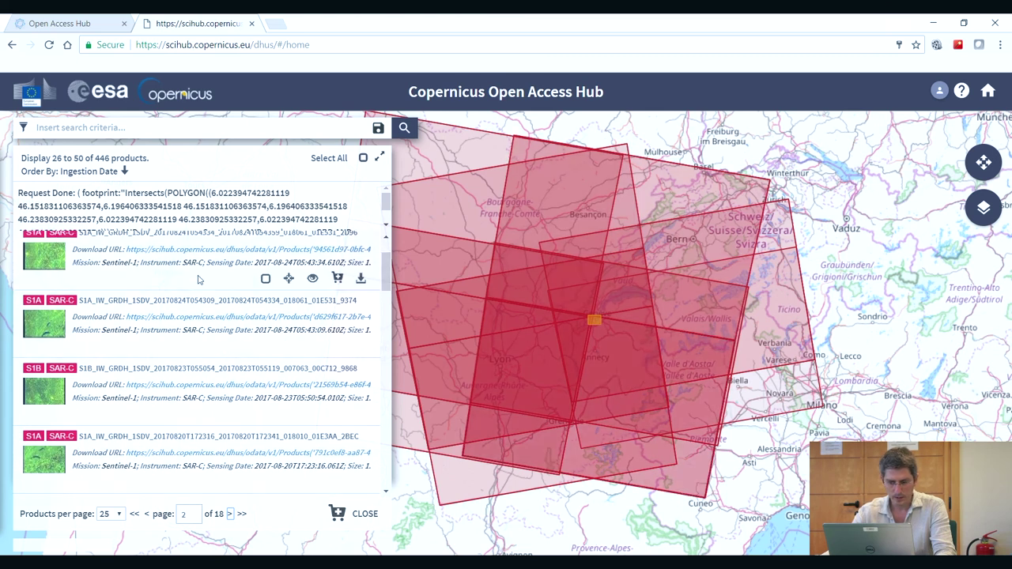
{"action": "scroll", "coordinate": [165, 308], "scroll_direction": "up", "scroll_amount": 1}
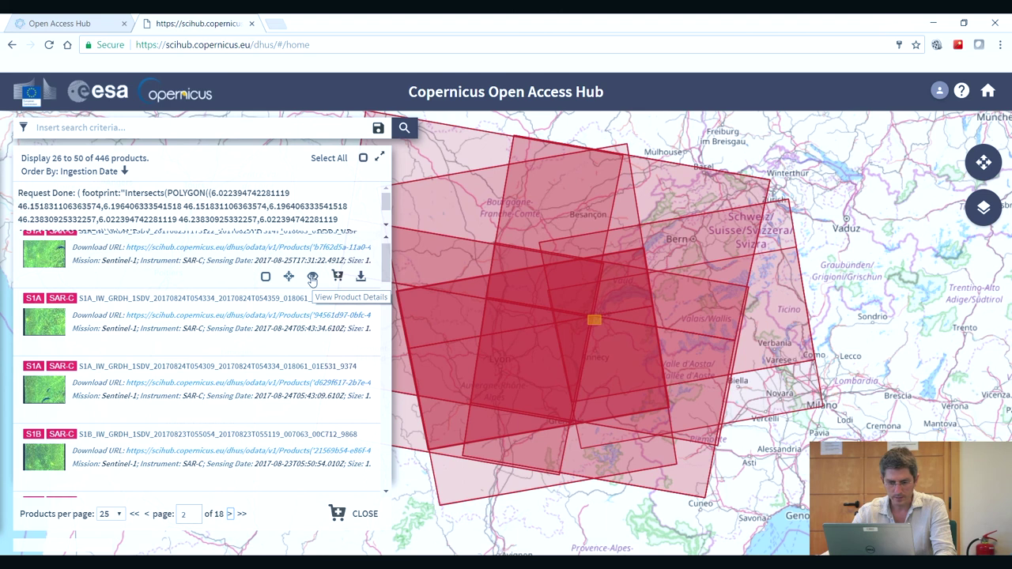
- Open the details of the 25 August 2017 S1A IW GRDH product, showing footprint and quicklook
{"action": "left_click", "coordinate": [312, 278]}
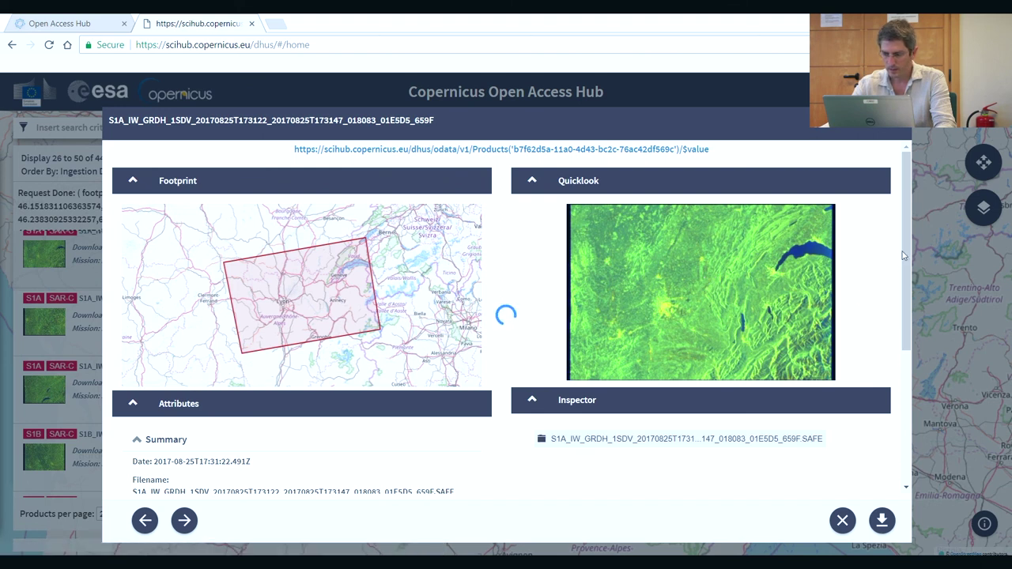
{"action": "mouse_move", "coordinate": [906, 253]}
{"action": "left_mouse_down"}
{"action": "mouse_move", "coordinate": [914, 396]}
{"action": "mouse_move", "coordinate": [912, 245]}
{"action": "left_mouse_up"}
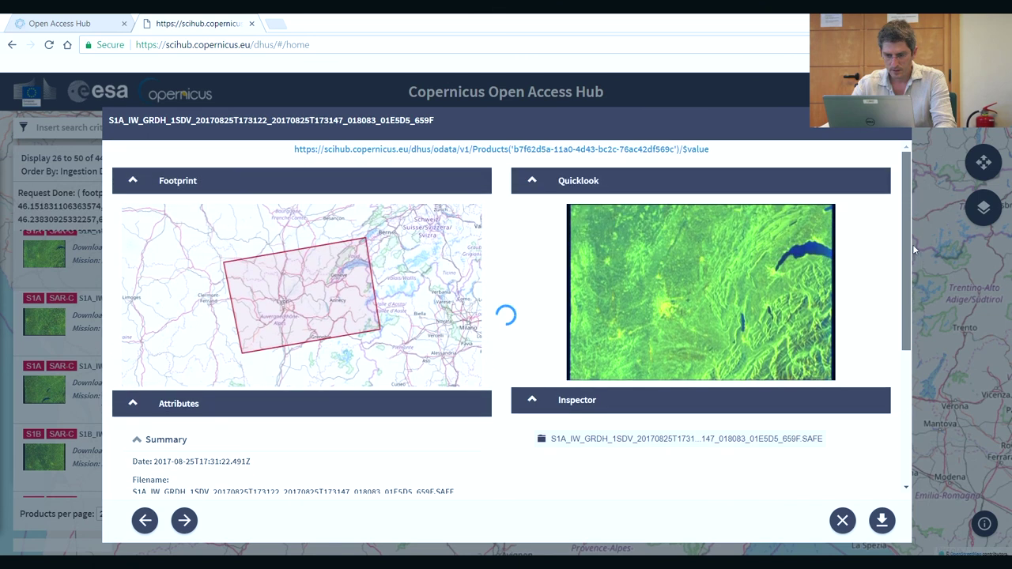